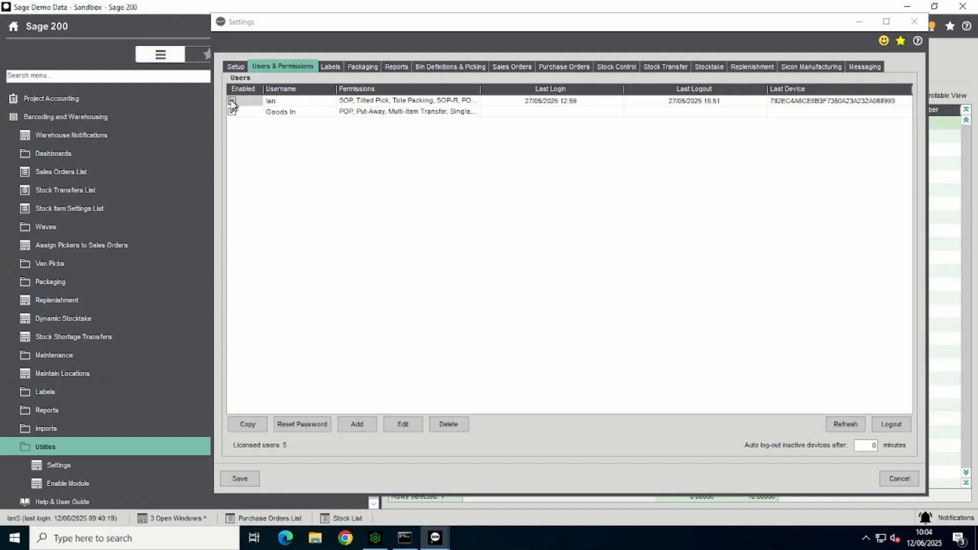
# Step: Disable the first listed user and enable the same user again
pyautogui.click(231, 101)
pyautogui.click(232, 101)
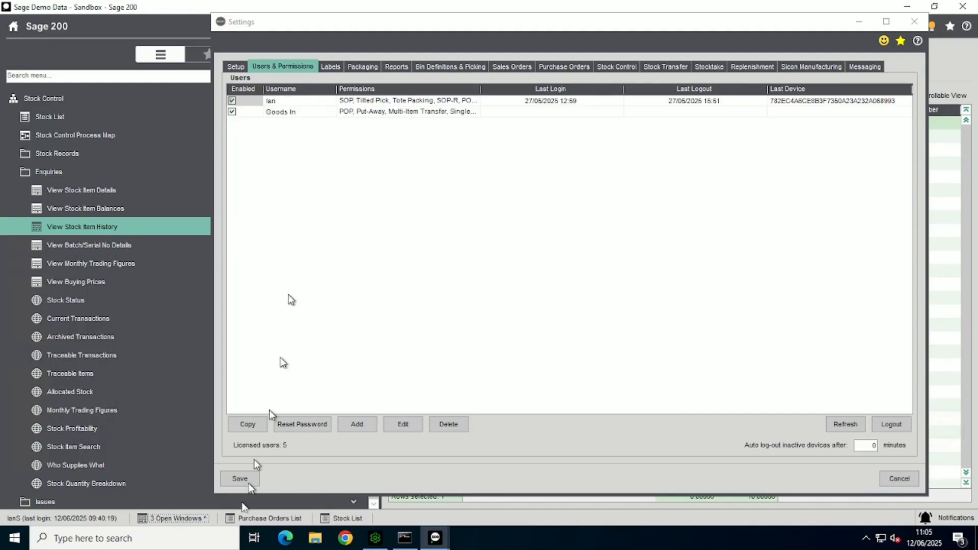
# Step: Check the barcode device user recorded on the ACS/BLENDER movement in the open stock item history, and close that enquiry
pyautogui.click(182, 518)
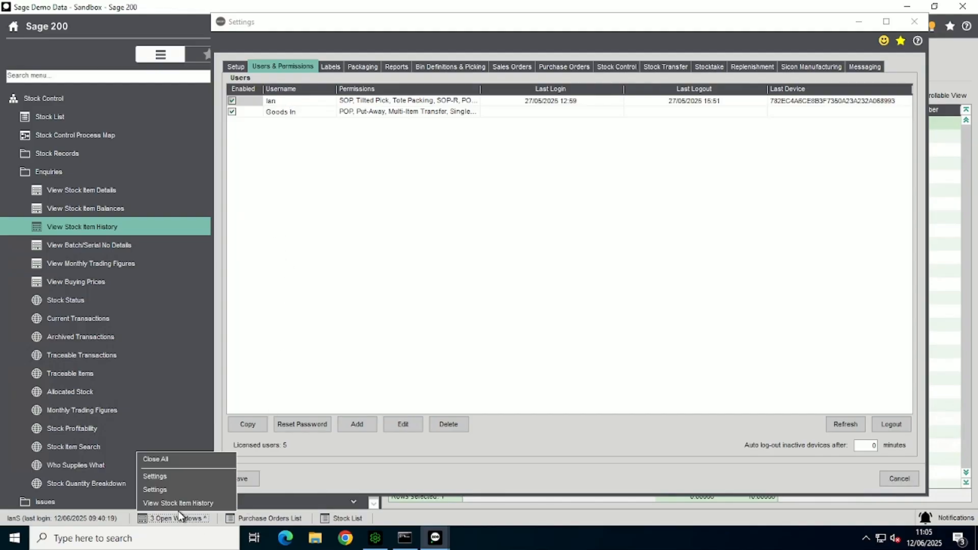
pyautogui.click(176, 503)
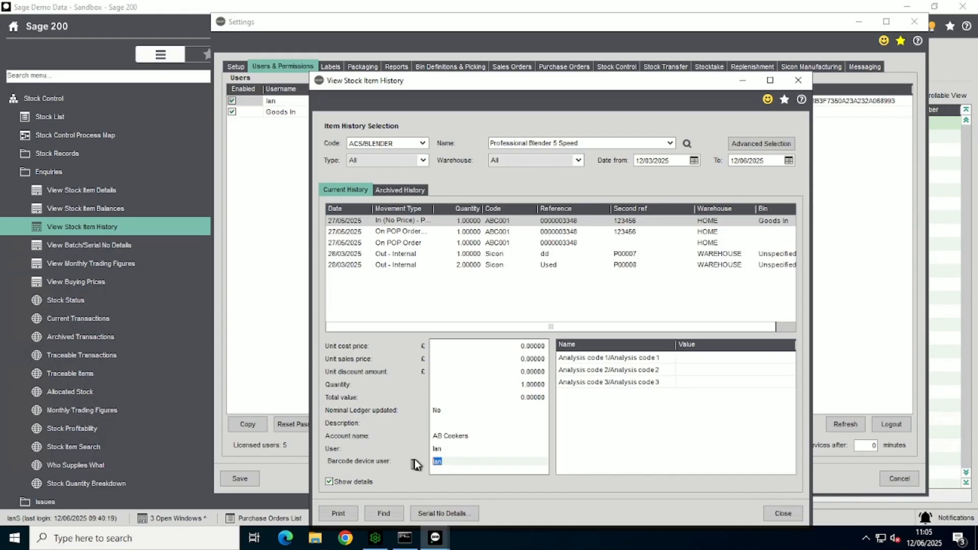
pyautogui.click(447, 461)
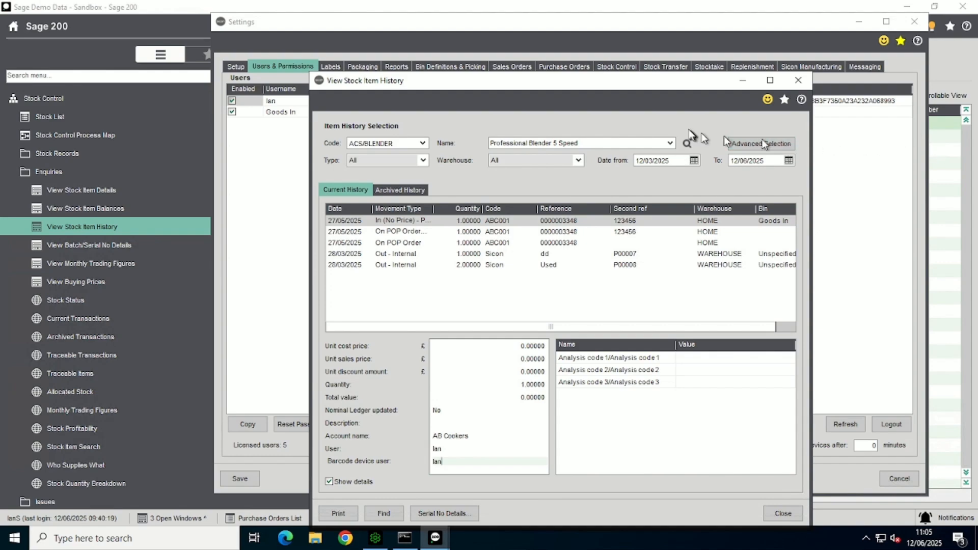
pyautogui.click(797, 84)
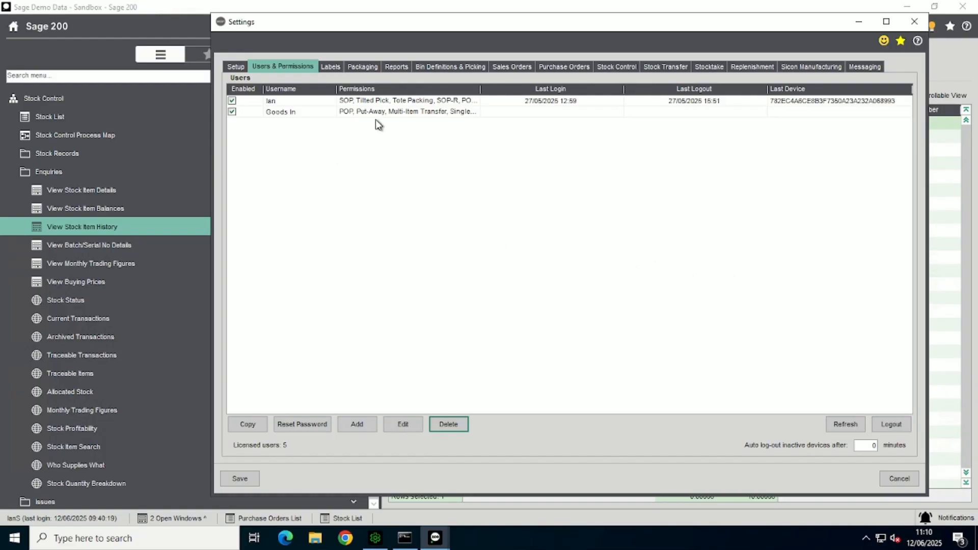
# Step: Reset the Goods In user's password by entering and confirming the new password, and save it
pyautogui.click(280, 113)
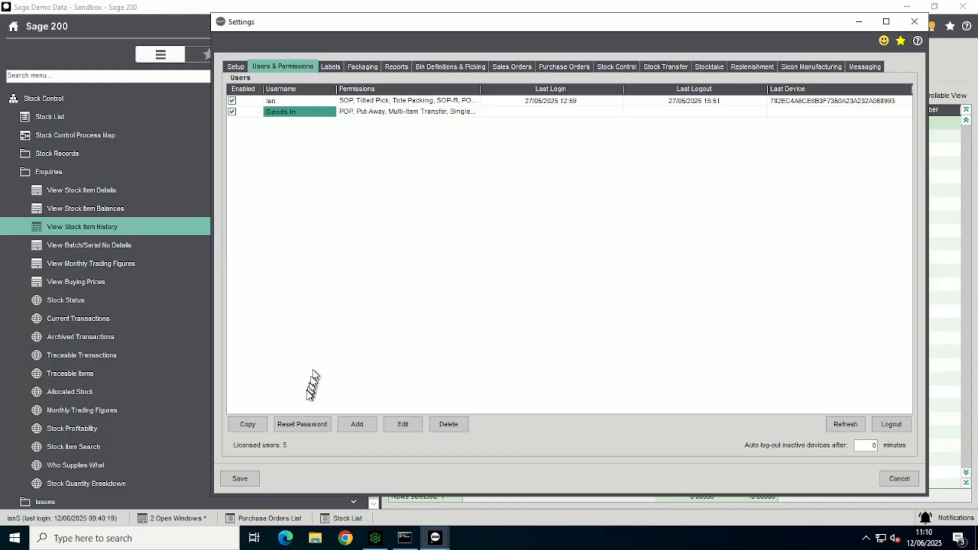
pyautogui.click(302, 424)
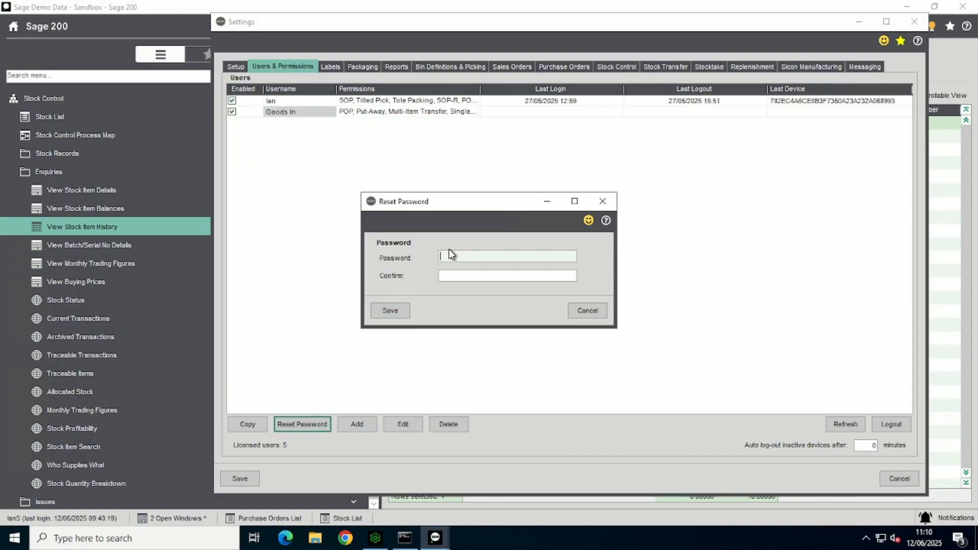
pyautogui.write('••••••')
pyautogui.press('Tab')
pyautogui.write('•••••')
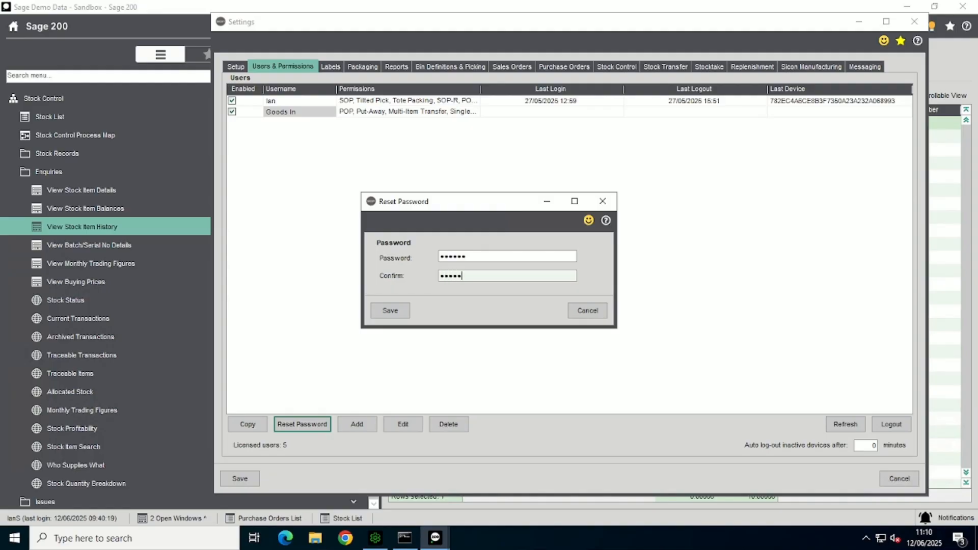
pyautogui.write('•')
pyautogui.click(387, 311)
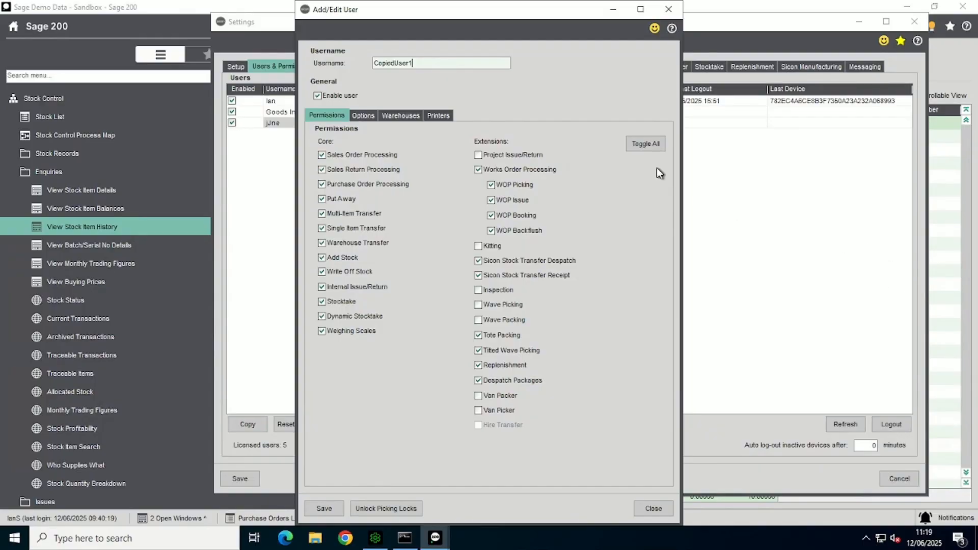
# Step: Rename the copied user with the new user's first name and remove the Works Order Processing, Sales Order Processing and Sales Return Processing permissions
pyautogui.doubleClick(393, 61)
pyautogui.write('Jane')
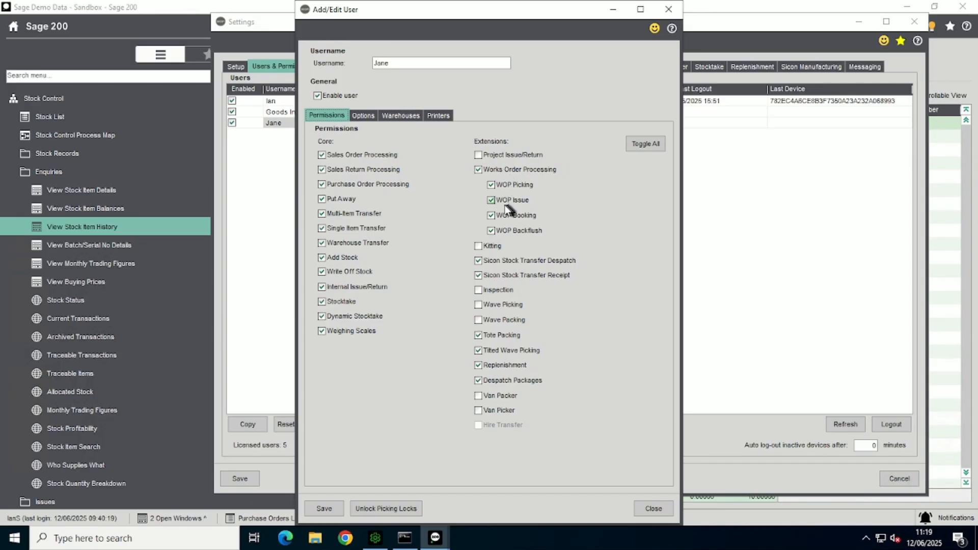
pyautogui.click(478, 169)
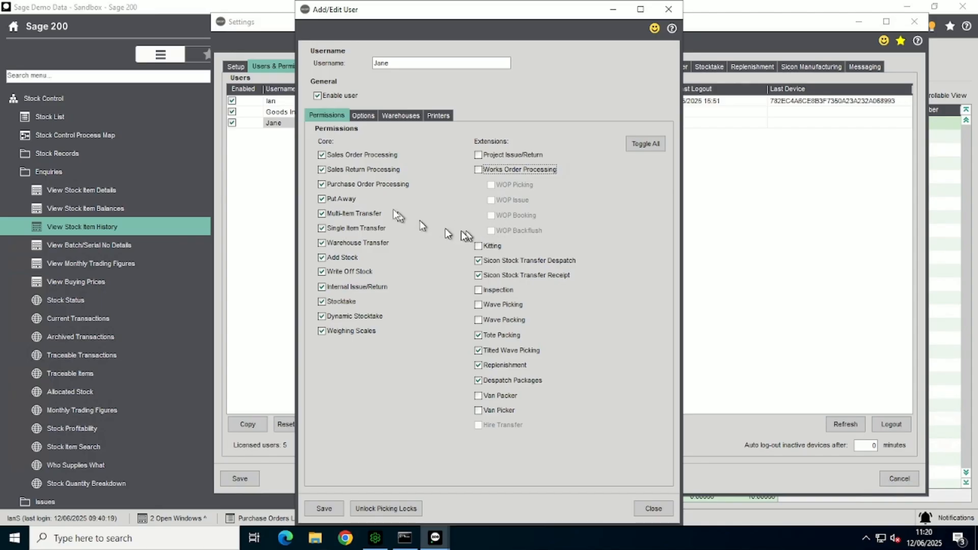
pyautogui.click(322, 155)
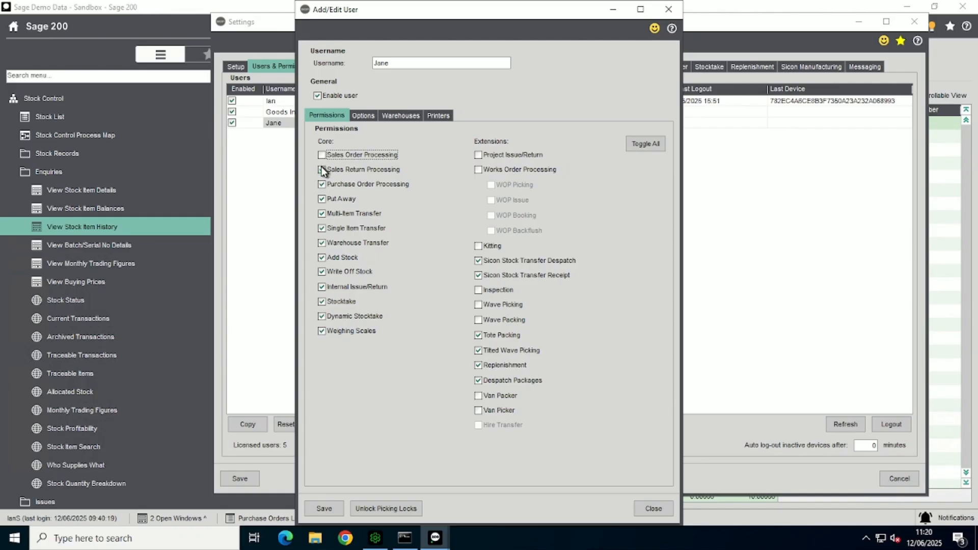
pyautogui.click(321, 170)
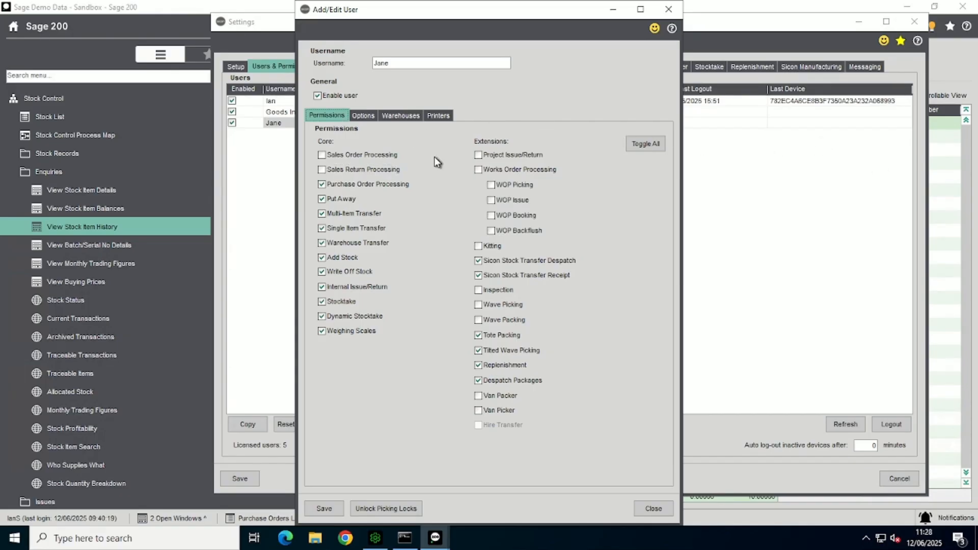
# Step: Set the minimum quantity to allow typing to 3 and disallow changing bin priority, adding sales order items/lines and creating bins outside Maintain Locations
pyautogui.click(359, 116)
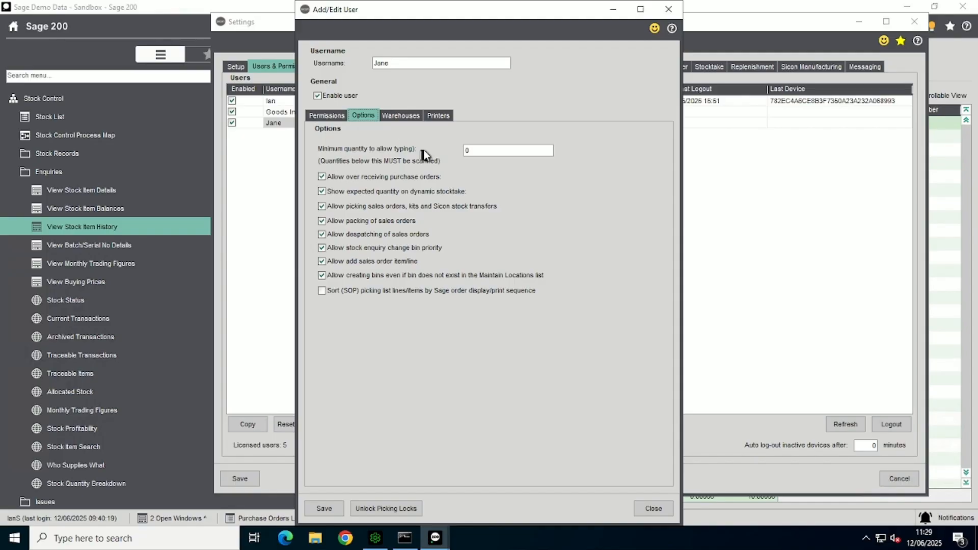
pyautogui.doubleClick(471, 150)
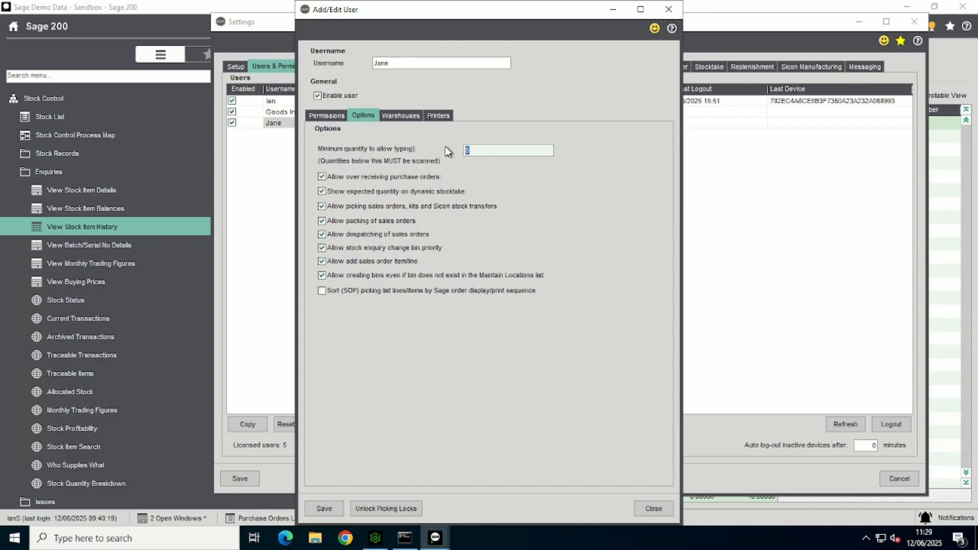
pyautogui.press('Tab')
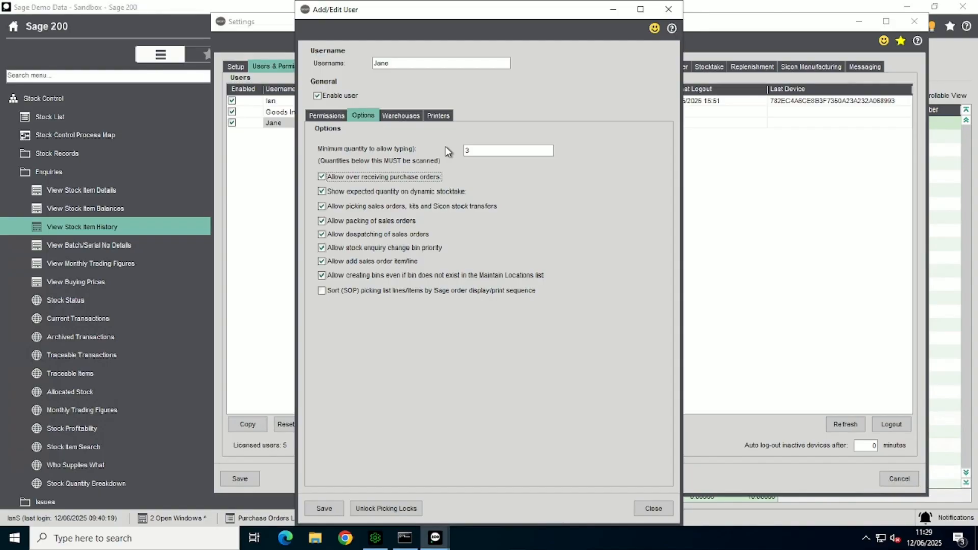
pyautogui.click(329, 247)
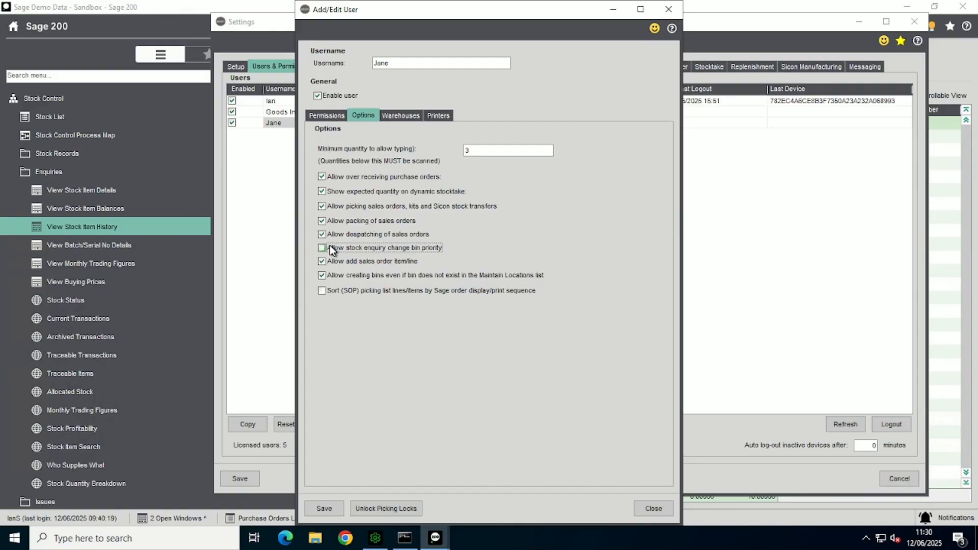
pyautogui.click(322, 262)
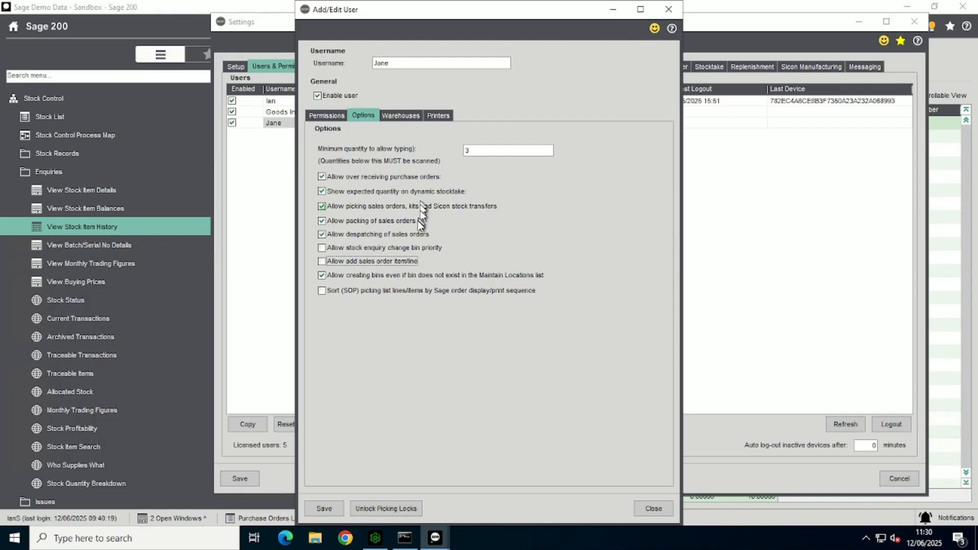
pyautogui.click(322, 276)
# Step: Enable the Overflow warehouse for the user, toggle the default flag of the HOME warehouse, and close the user record
pyautogui.click(392, 117)
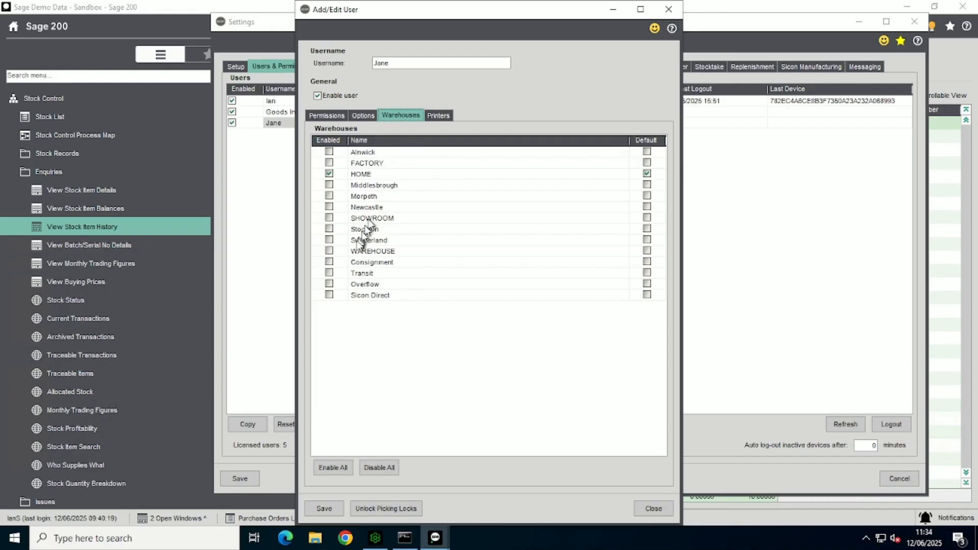
pyautogui.click(329, 284)
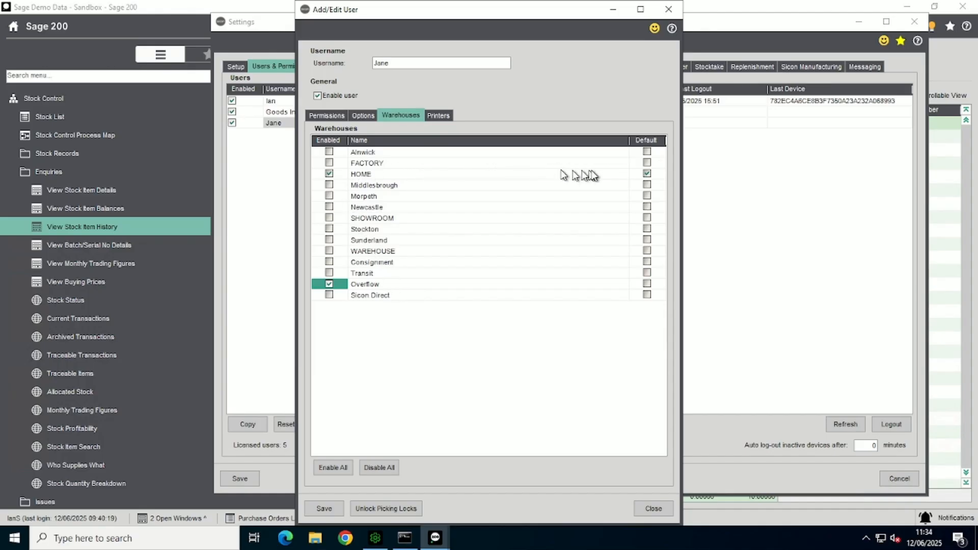
pyautogui.click(648, 174)
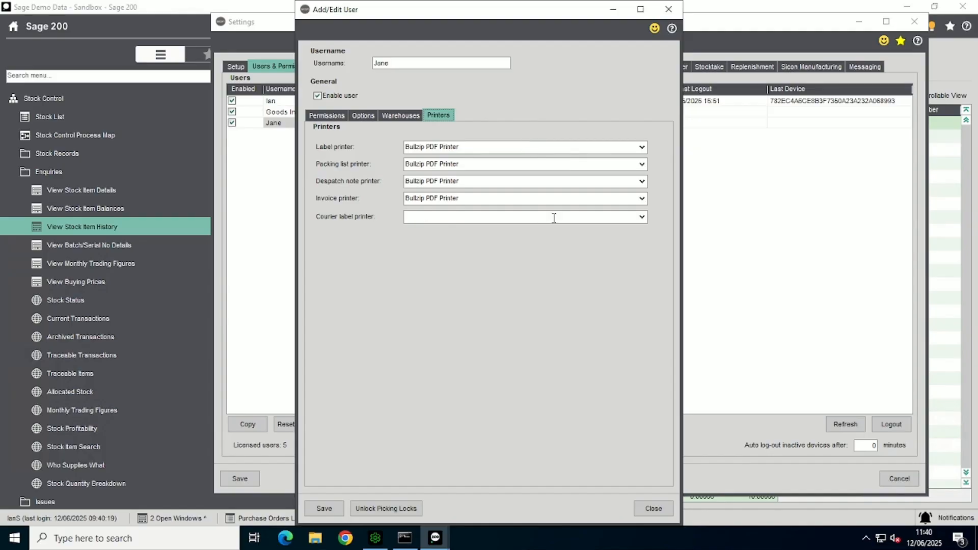
pyautogui.click(654, 509)
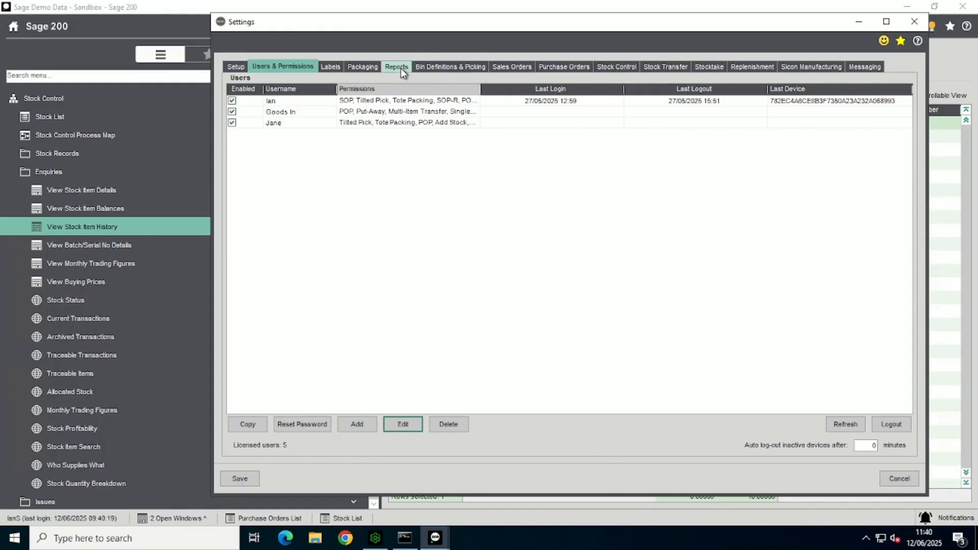
# Step: Review the label definitions, including the Default Traceable PO Receipt Label, and view the report settings
pyautogui.click(330, 67)
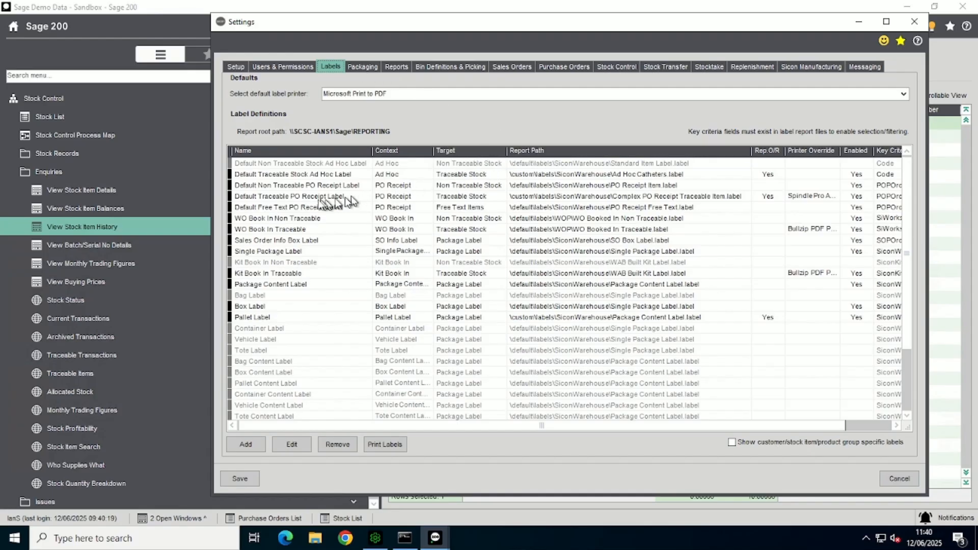
pyautogui.click(282, 198)
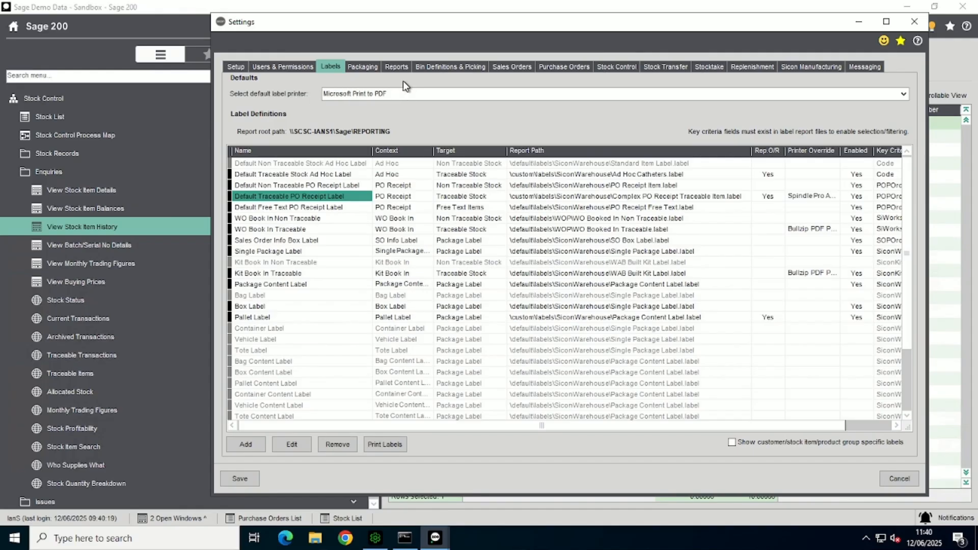
pyautogui.click(391, 69)
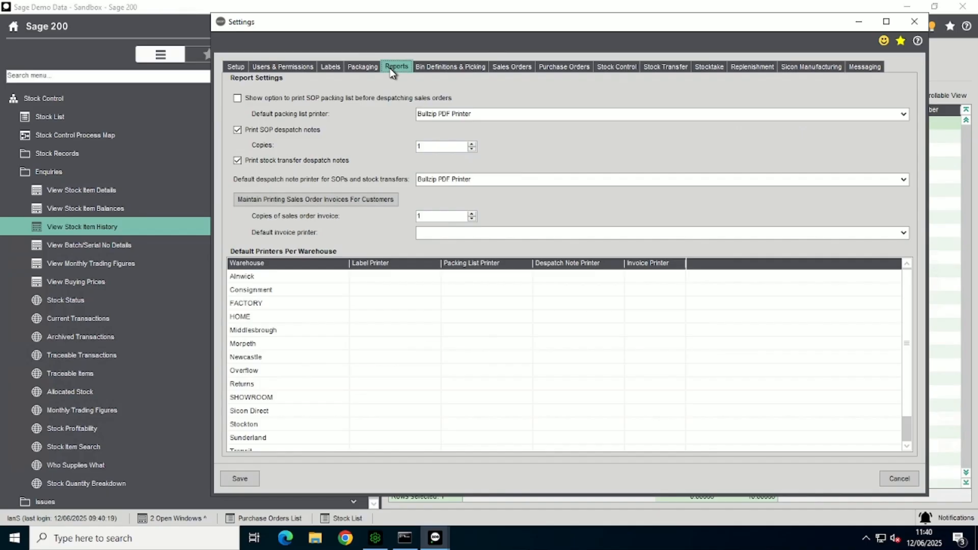